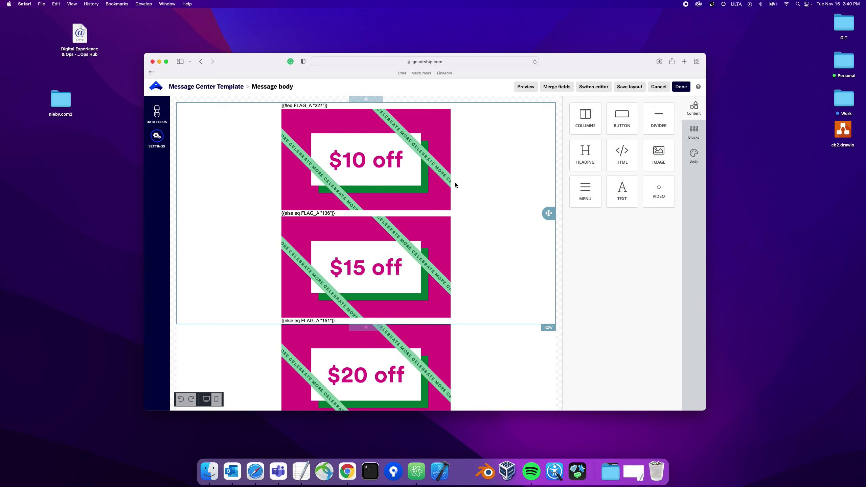
- Review the FLAG_A "136" conditional block and the coupon image row in the message body
{"action": "scroll", "coordinate": [461, 201], "scroll_direction": "down", "scroll_amount": 1}
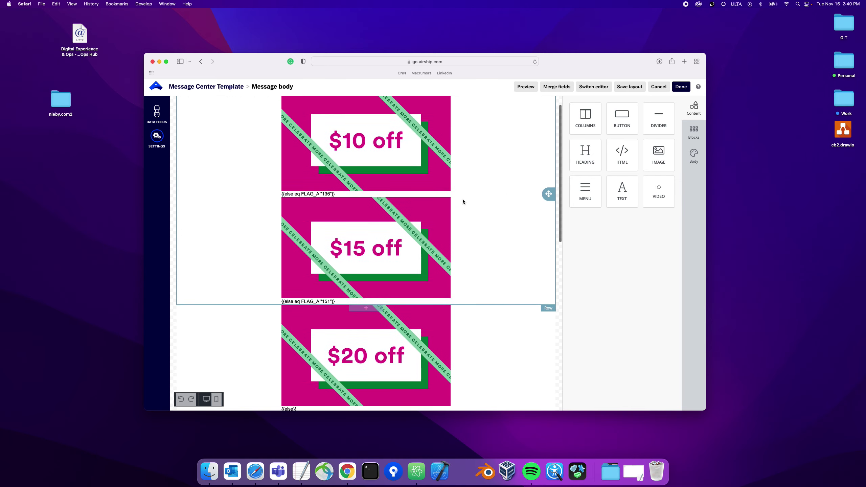
{"action": "scroll", "coordinate": [463, 201], "scroll_direction": "up", "scroll_amount": 1}
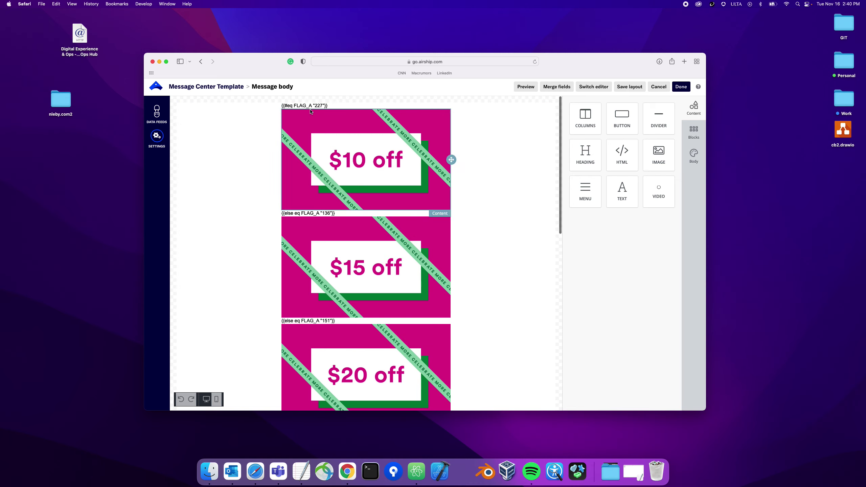
{"action": "scroll", "coordinate": [448, 243], "scroll_direction": "down", "scroll_amount": 2}
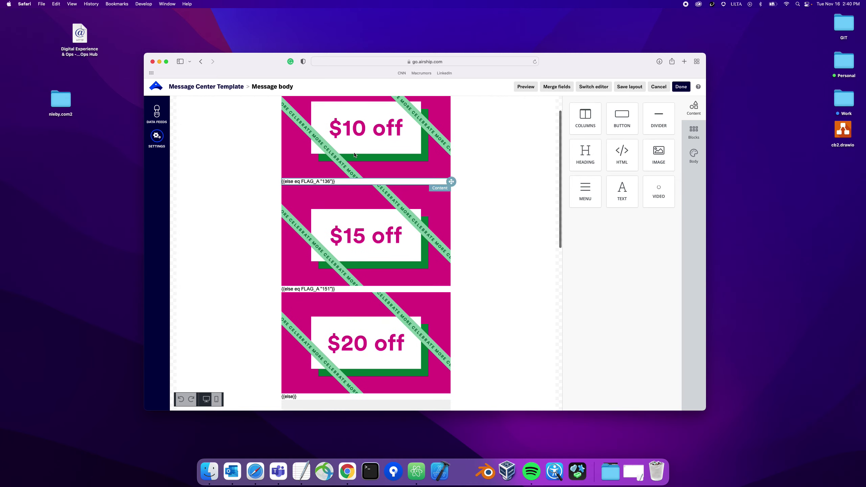
{"action": "scroll", "coordinate": [317, 249], "scroll_direction": "up", "scroll_amount": 1}
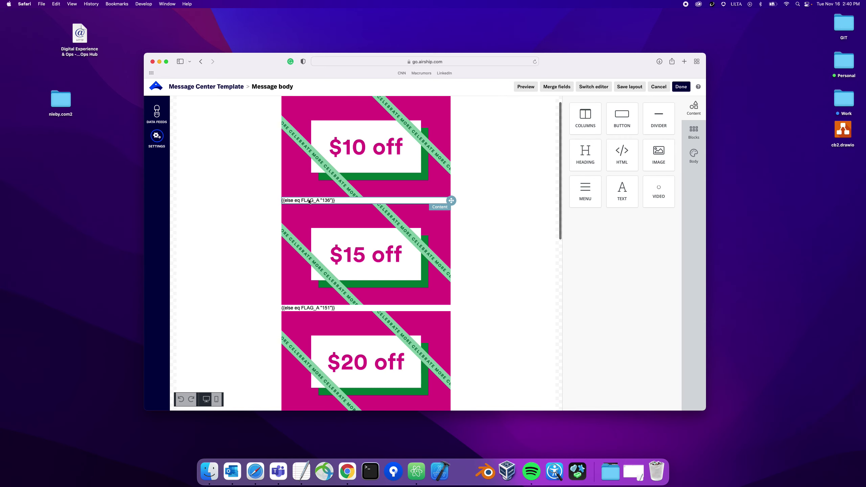
{"action": "left_click", "coordinate": [338, 201]}
{"action": "left_click", "coordinate": [501, 224]}
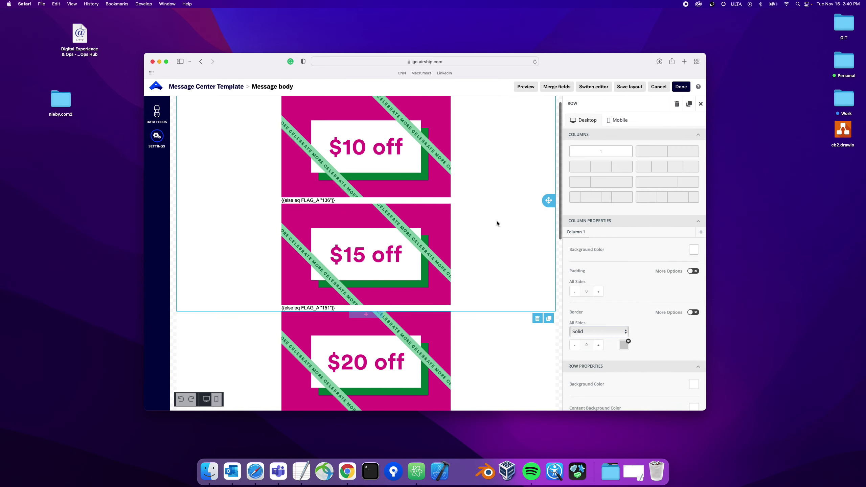
{"action": "scroll", "coordinate": [453, 222], "scroll_direction": "up", "scroll_amount": 1}
{"action": "scroll", "coordinate": [355, 156], "scroll_direction": "down", "scroll_amount": 15}
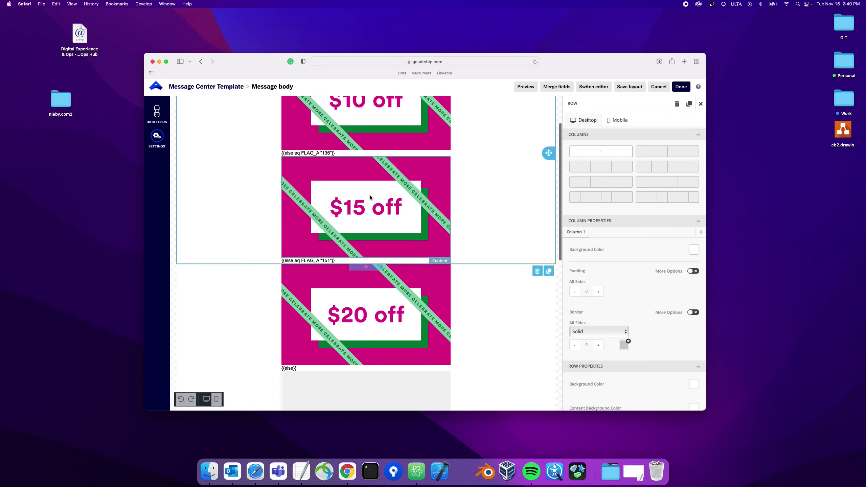
{"action": "scroll", "coordinate": [422, 273], "scroll_direction": "down", "scroll_amount": 1}
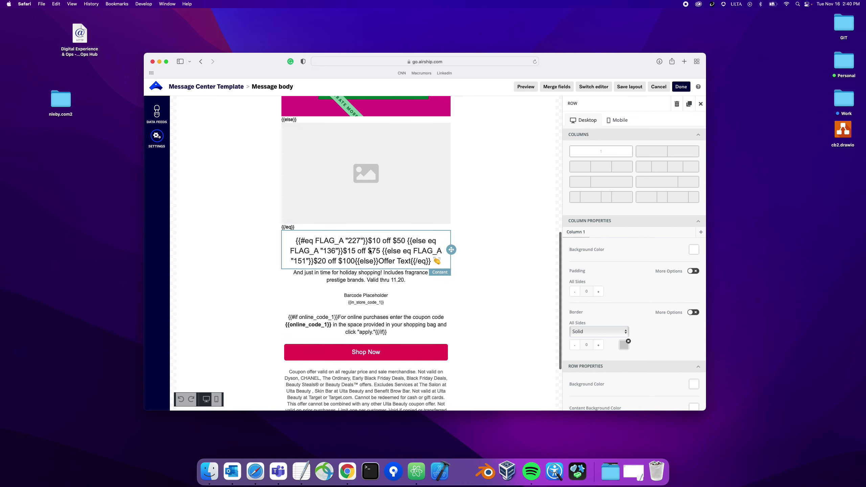
{"action": "scroll", "coordinate": [377, 256], "scroll_direction": "down", "scroll_amount": 1}
{"action": "scroll", "coordinate": [377, 254], "scroll_direction": "down", "scroll_amount": 4}
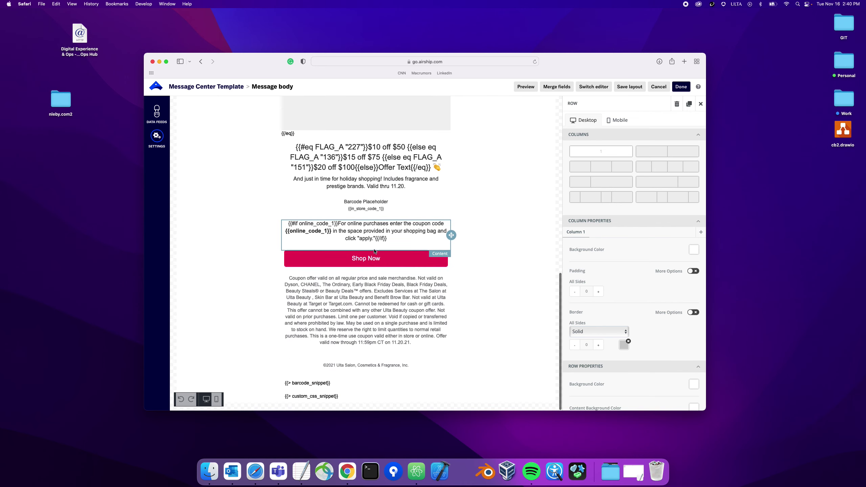
{"action": "scroll", "coordinate": [372, 209], "scroll_direction": "up", "scroll_amount": 1}
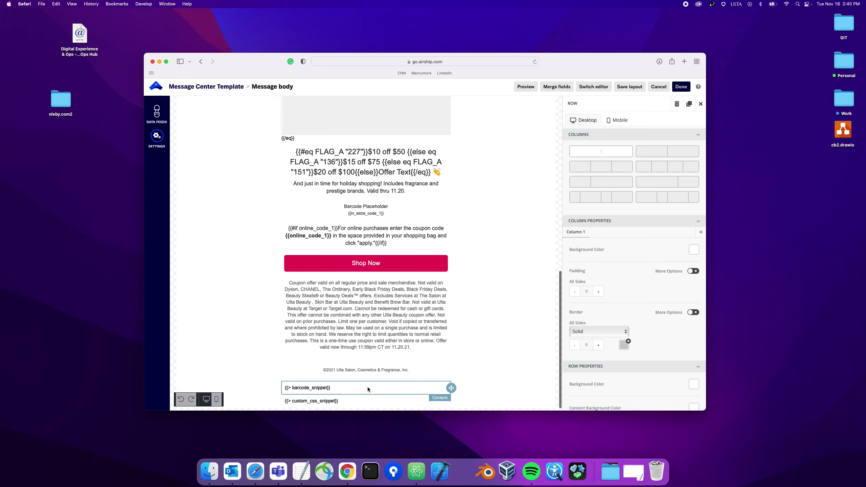
{"action": "scroll", "coordinate": [365, 384], "scroll_direction": "up", "scroll_amount": 10}
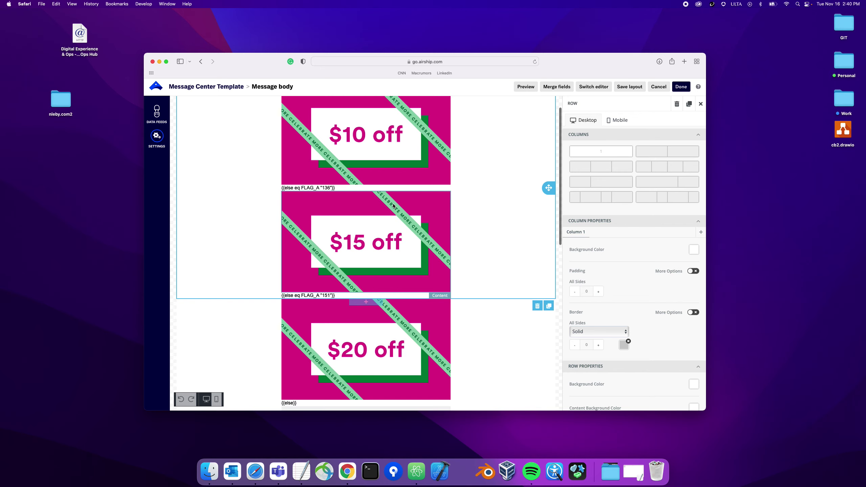
- Discard the body edits and open the top draft WK4021_Thurs_MagCoupons from Messages Overview
{"action": "left_click", "coordinate": [659, 87]}
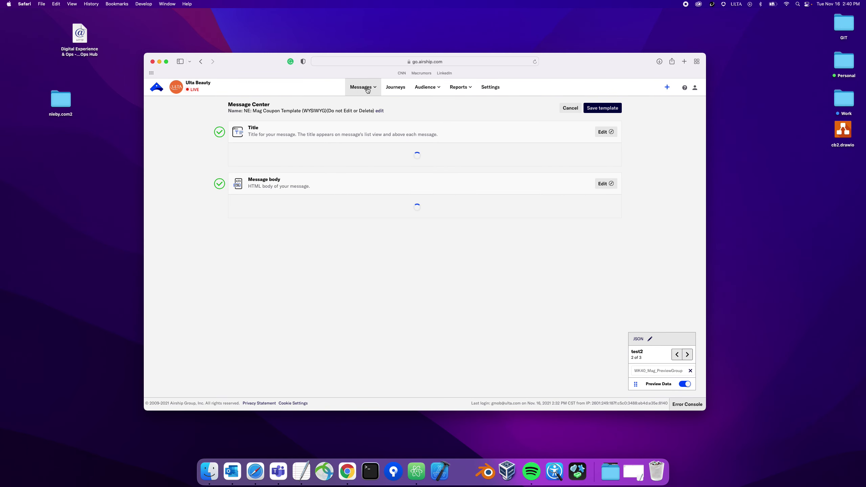
{"action": "left_click", "coordinate": [365, 102]}
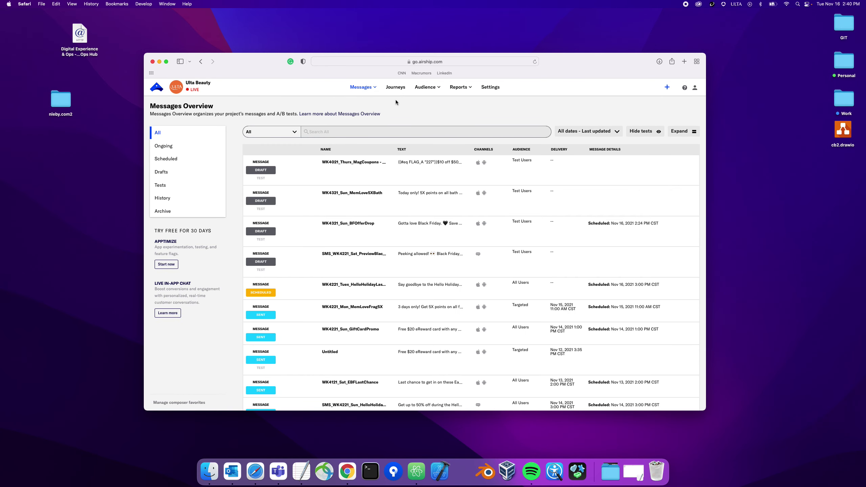
{"action": "mouse_move", "coordinate": [356, 163]}
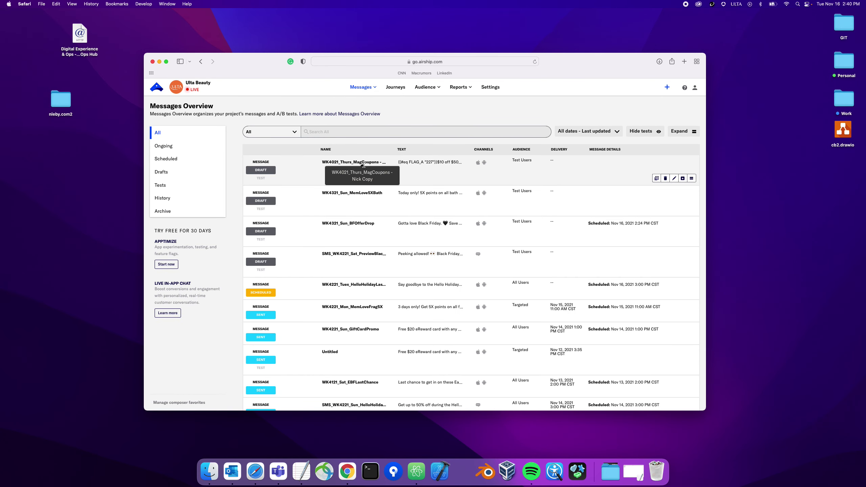
{"action": "left_click", "coordinate": [675, 179]}
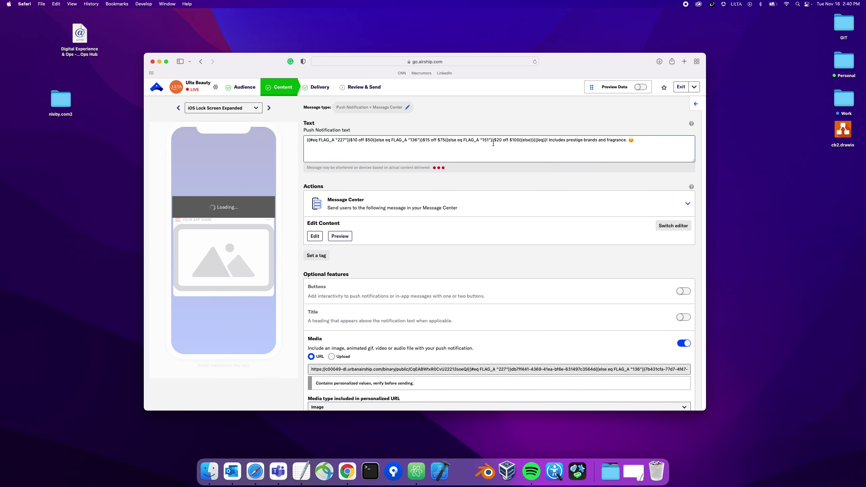
- Preview the push with WK40_Mag_PreviewGroup data, showing test user 2's "$20 off $100" offer
{"action": "left_click", "coordinate": [639, 86]}
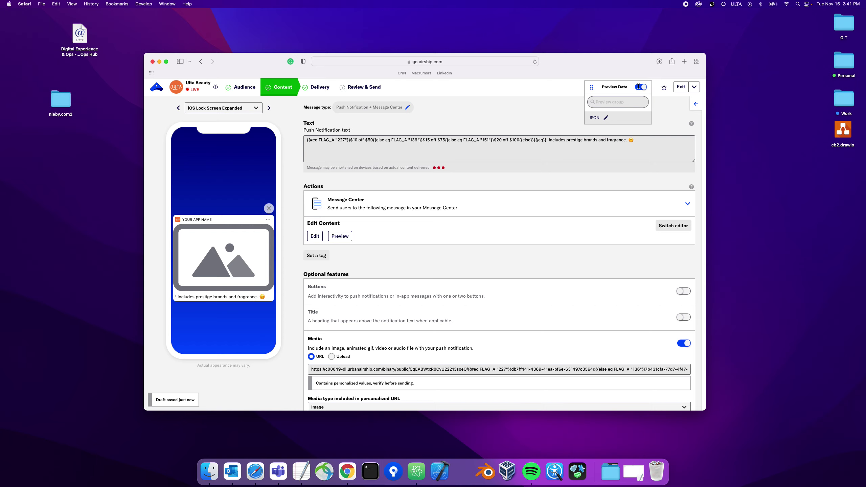
{"action": "left_click", "coordinate": [617, 103]}
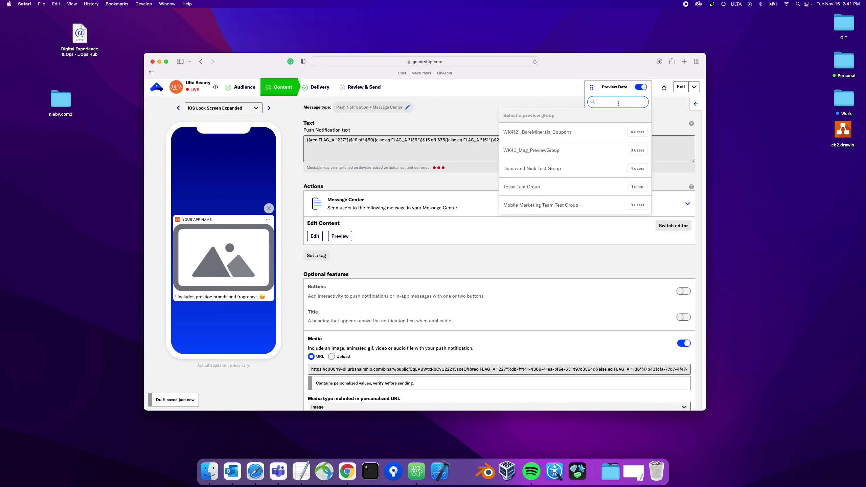
{"action": "left_click", "coordinate": [634, 151]}
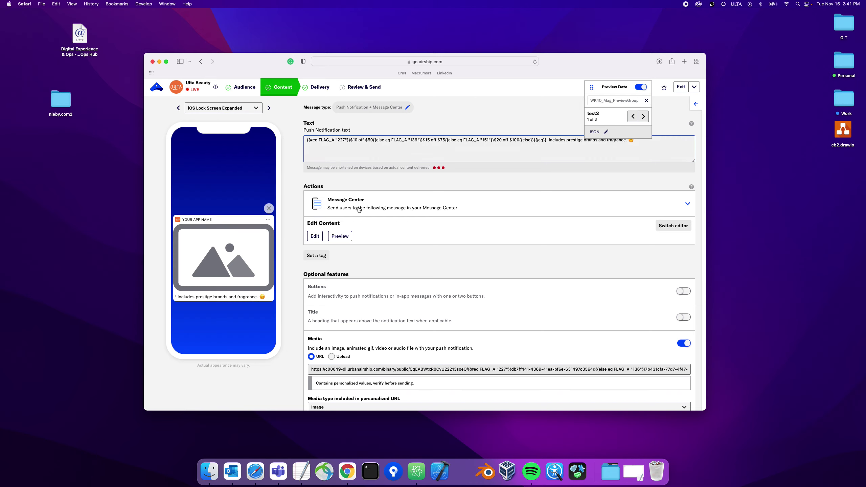
{"action": "left_click", "coordinate": [643, 117]}
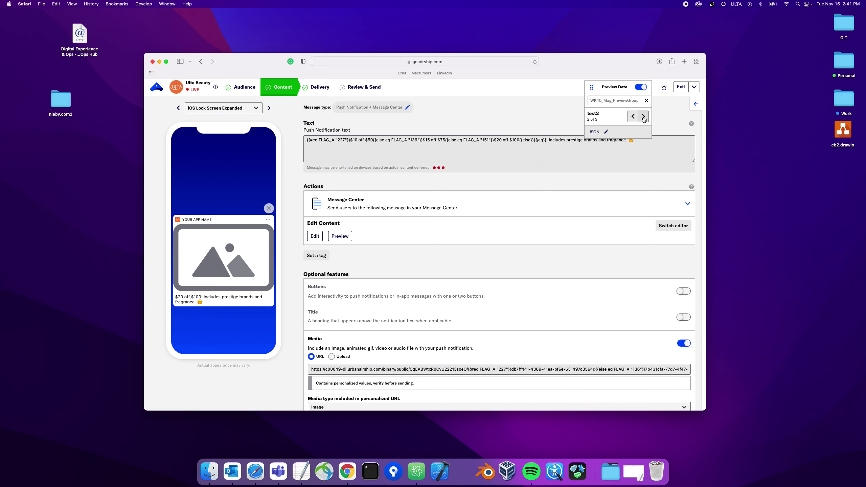
{"action": "triple_click", "coordinate": [383, 143]}
{"action": "left_click", "coordinate": [602, 92]}
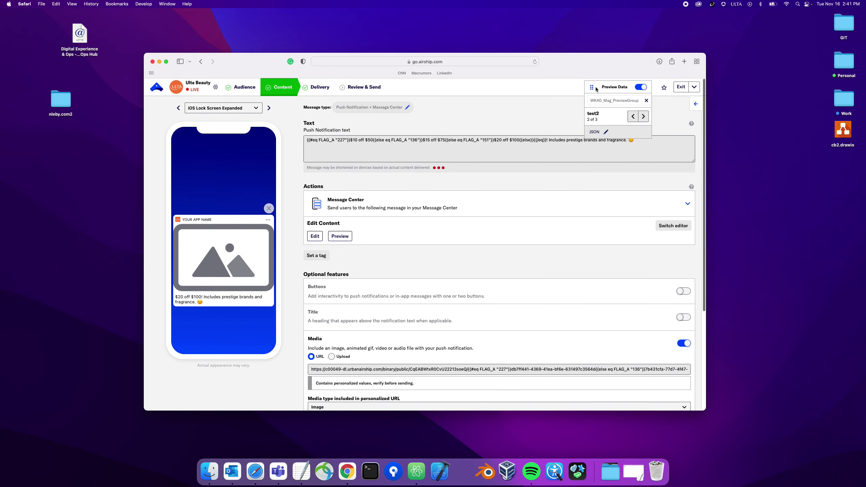
{"action": "triple_click", "coordinate": [370, 144]}
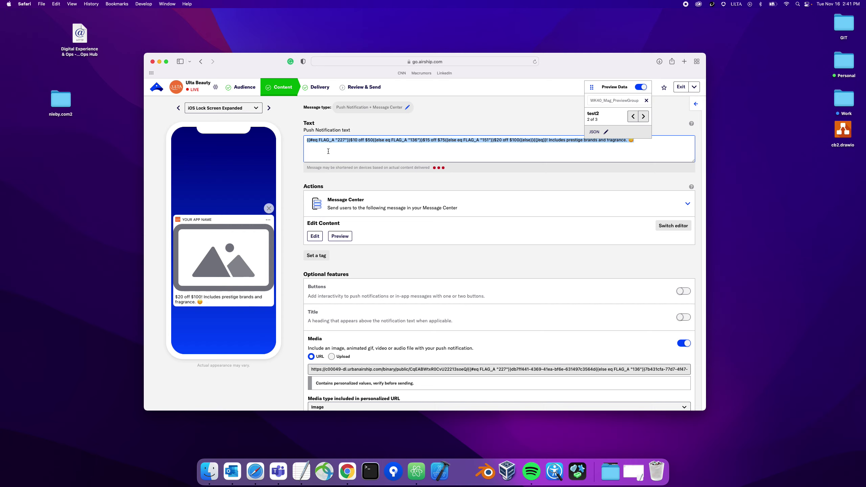
{"action": "triple_click", "coordinate": [376, 139]}
{"action": "scroll", "coordinate": [475, 219], "scroll_direction": "down", "scroll_amount": 2}
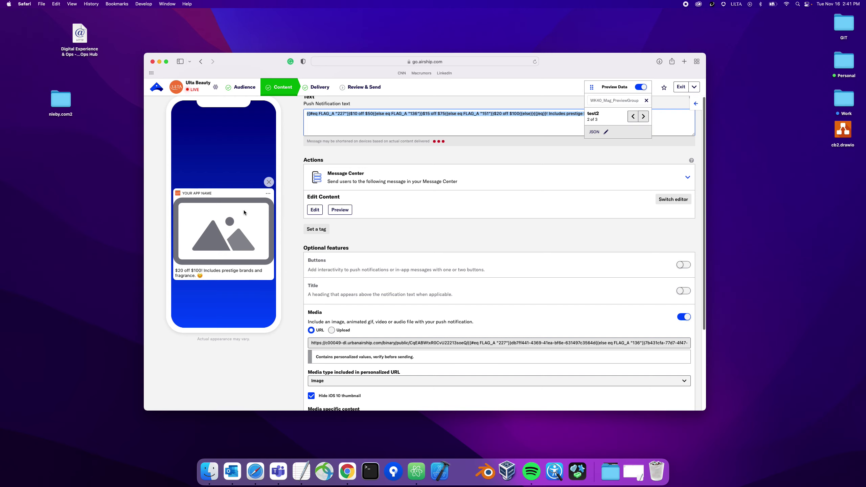
{"action": "scroll", "coordinate": [361, 276], "scroll_direction": "down", "scroll_amount": 2}
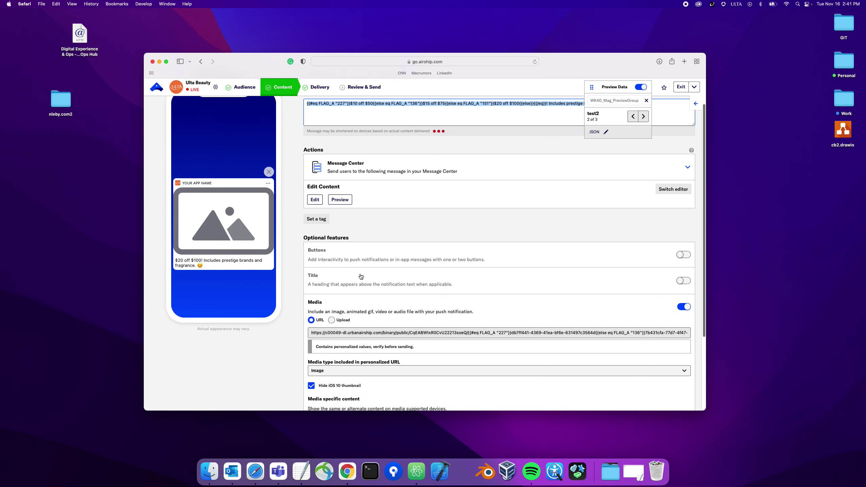
{"action": "triple_click", "coordinate": [381, 322]}
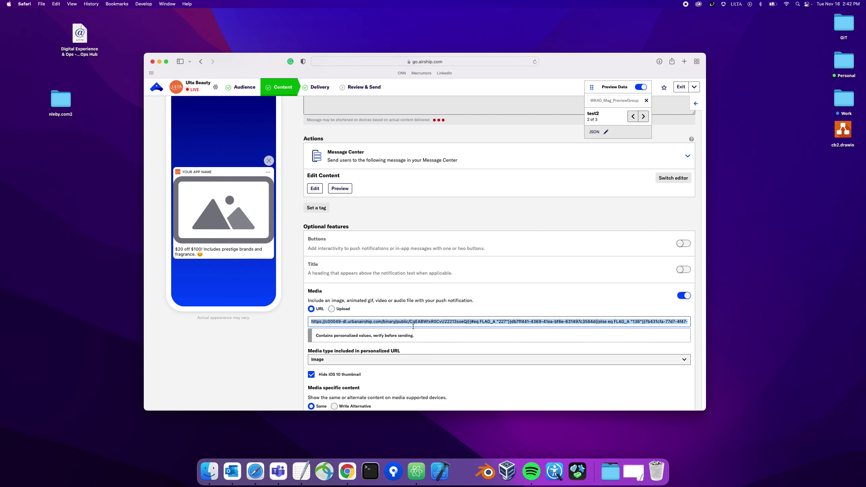
{"action": "scroll", "coordinate": [341, 332], "scroll_direction": "up", "scroll_amount": 1}
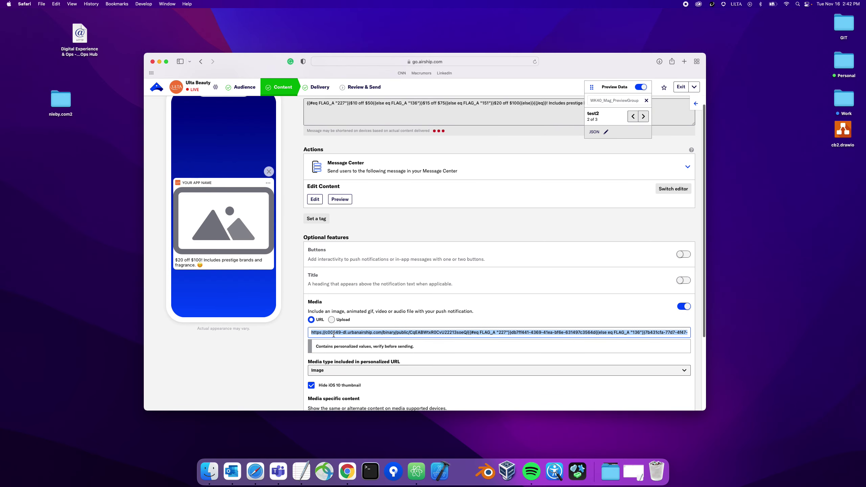
{"action": "key", "text": "shift+Tab"}
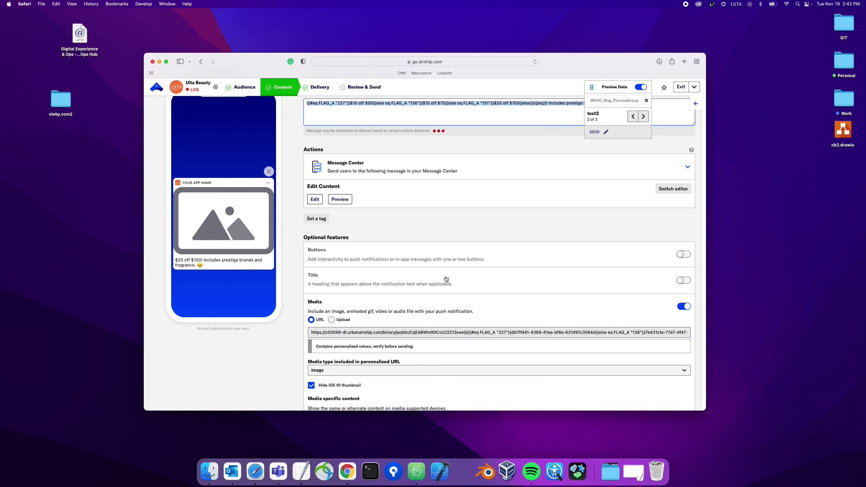
{"action": "left_click", "coordinate": [444, 331]}
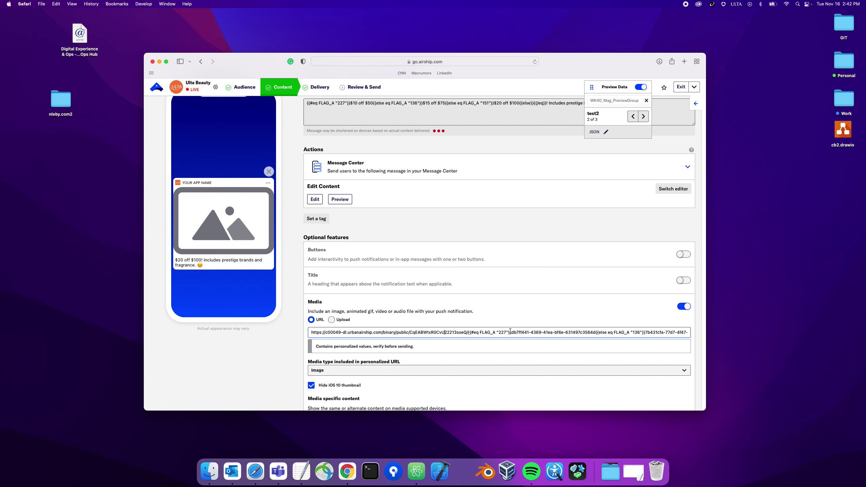
{"action": "triple_click", "coordinate": [498, 330]}
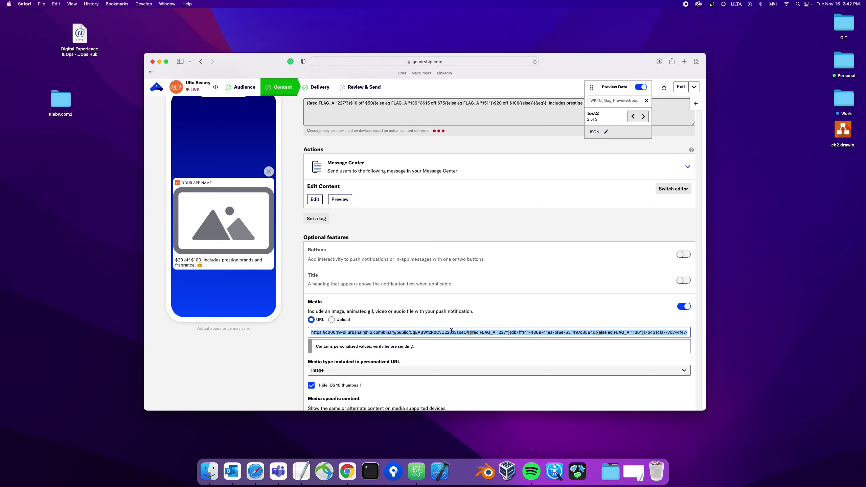
{"action": "double_click", "coordinate": [520, 333]}
{"action": "triple_click", "coordinate": [520, 333]}
{"action": "triple_click", "coordinate": [418, 329]}
- Go to the Delivery step and select the image custom key's conditional URL value
{"action": "scroll", "coordinate": [357, 205], "scroll_direction": "up", "scroll_amount": 3}
{"action": "left_click", "coordinate": [327, 94]}
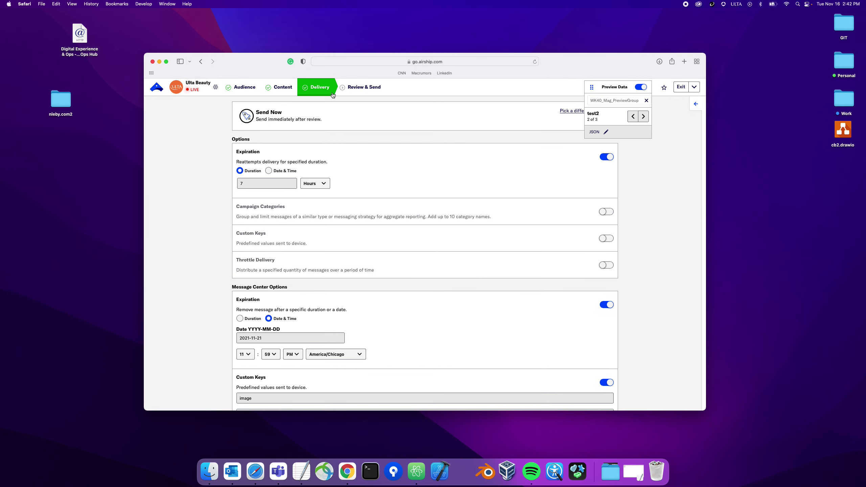
{"action": "scroll", "coordinate": [484, 233], "scroll_direction": "down", "scroll_amount": 3}
{"action": "scroll", "coordinate": [485, 233], "scroll_direction": "down", "scroll_amount": 5}
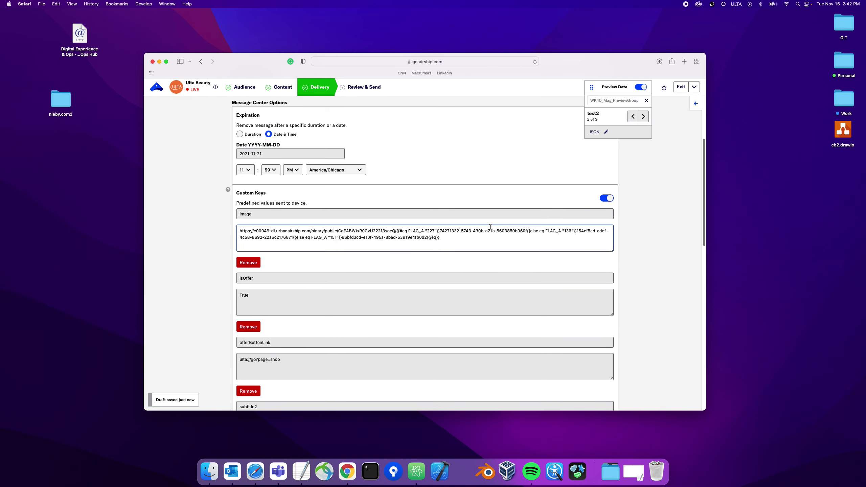
{"action": "left_click", "coordinate": [468, 240]}
{"action": "left_click_drag", "start_coordinate": [469, 240], "coordinate": [235, 229]}
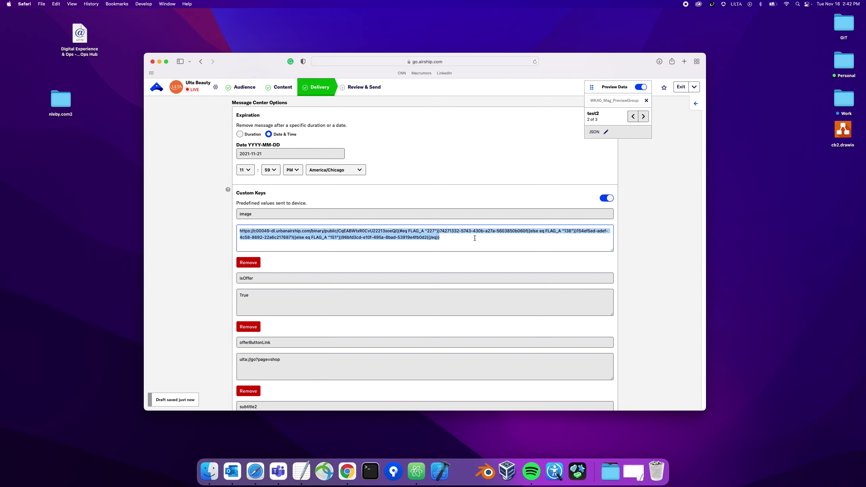
- Inspect the image URL's FLAG_A variable alongside the isOffer and offerButtonLink custom keys
{"action": "scroll", "coordinate": [423, 231], "scroll_direction": "down", "scroll_amount": 1}
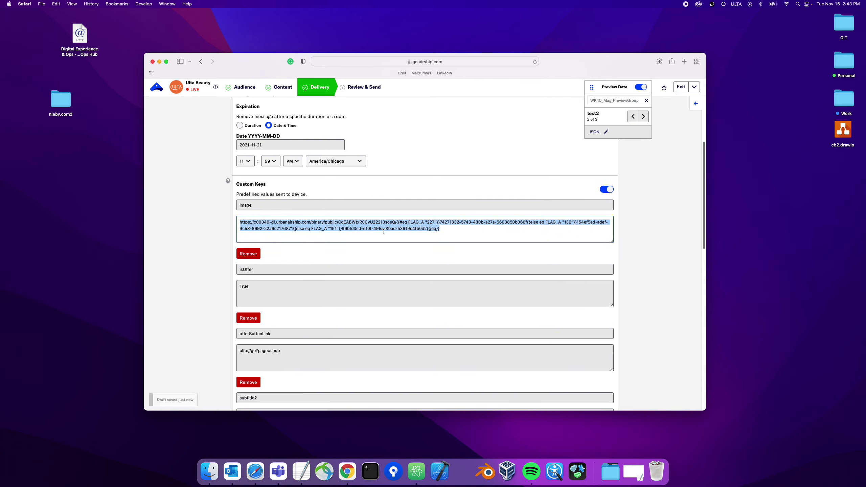
{"action": "left_click", "coordinate": [454, 230]}
{"action": "left_click_drag", "start_coordinate": [455, 231], "coordinate": [235, 217]}
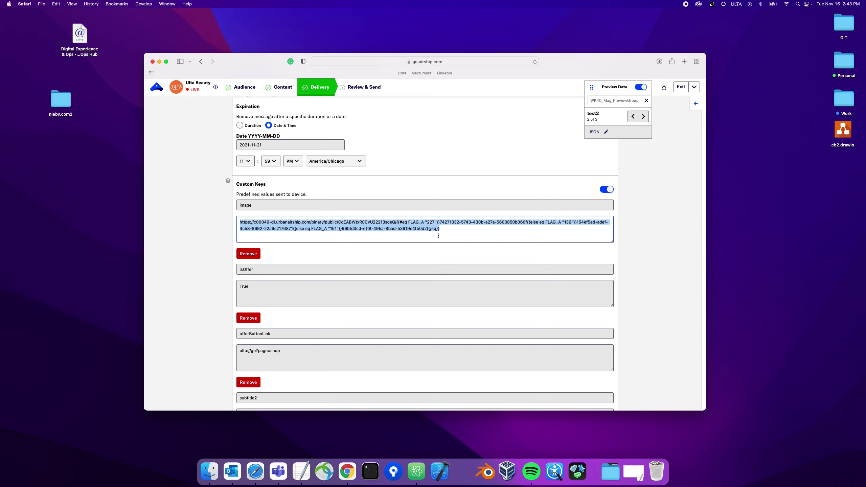
{"action": "left_click", "coordinate": [457, 233]}
{"action": "scroll", "coordinate": [453, 227], "scroll_direction": "up", "scroll_amount": 1}
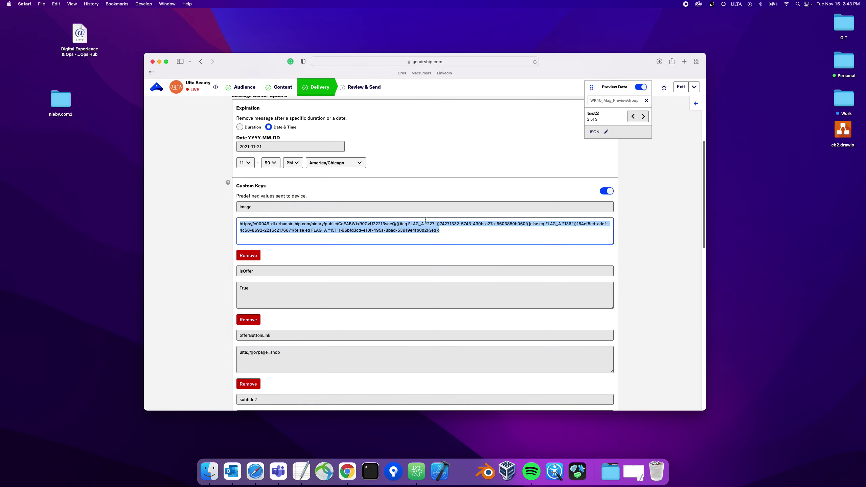
{"action": "double_click", "coordinate": [418, 224]}
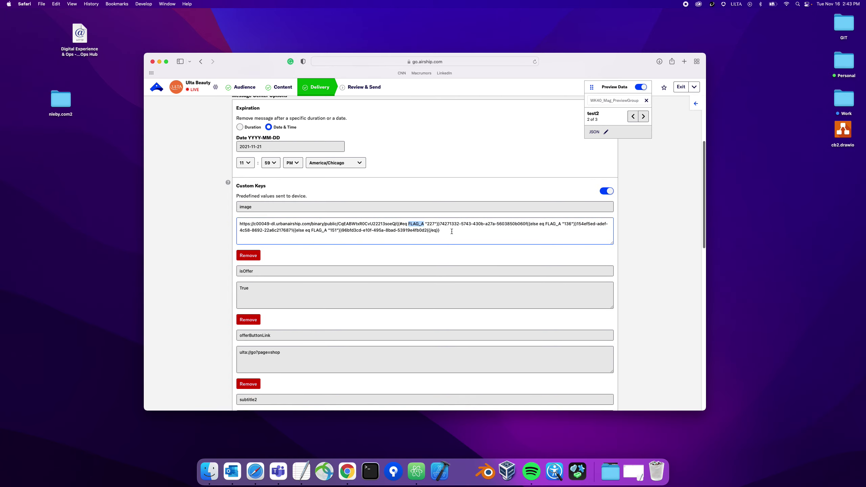
{"action": "triple_click", "coordinate": [417, 230]}
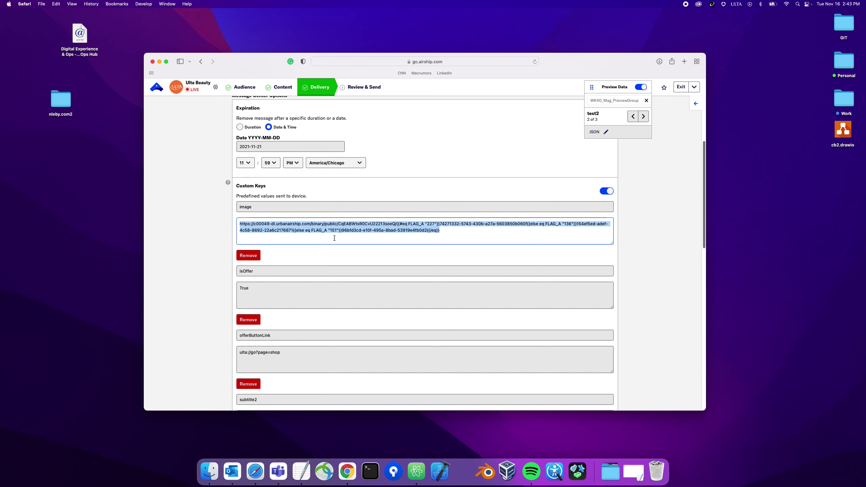
{"action": "scroll", "coordinate": [336, 236], "scroll_direction": "down", "scroll_amount": 3}
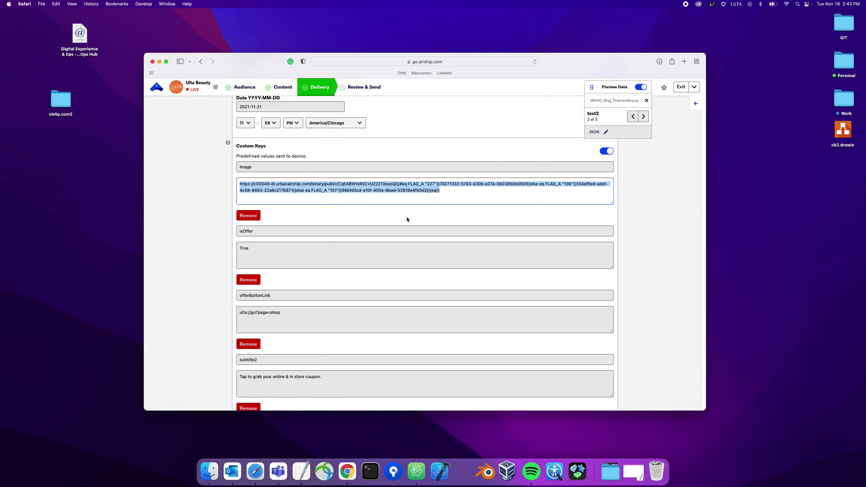
{"action": "scroll", "coordinate": [417, 188], "scroll_direction": "down", "scroll_amount": 1}
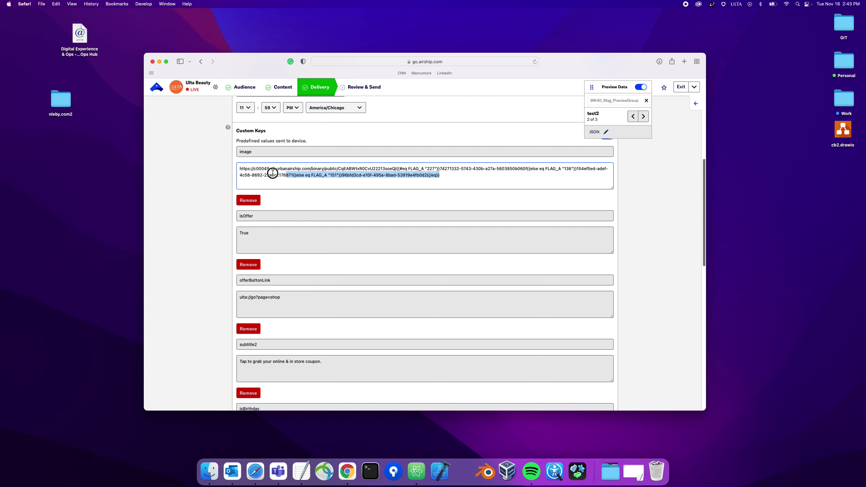
{"action": "scroll", "coordinate": [229, 164], "scroll_direction": "up", "scroll_amount": 2}
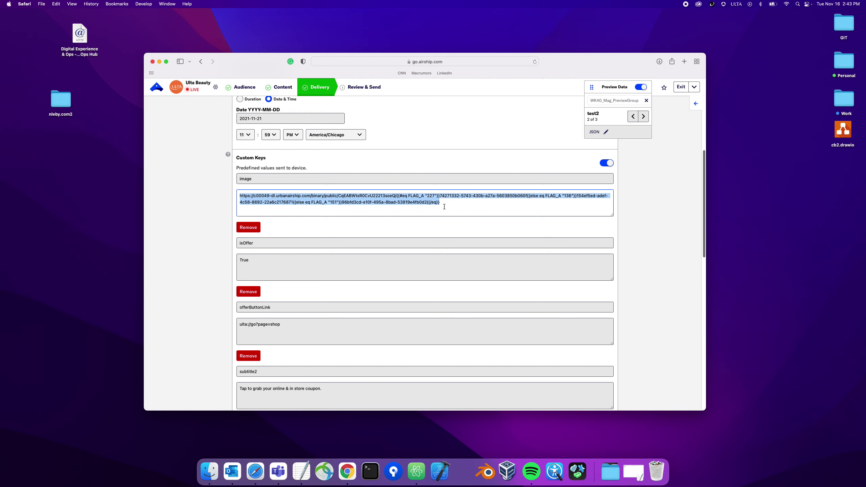
- Return to Content and select all of the FLAG_A-conditional push notification text
{"action": "left_click", "coordinate": [277, 87]}
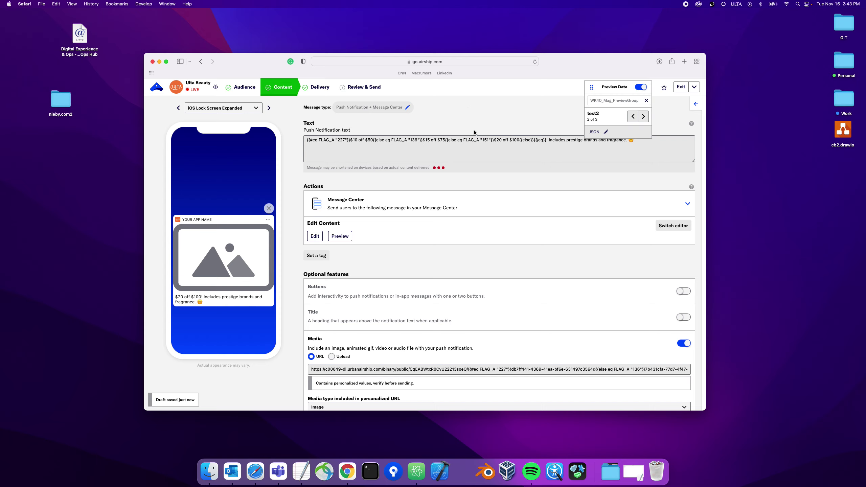
{"action": "left_click", "coordinate": [420, 141]}
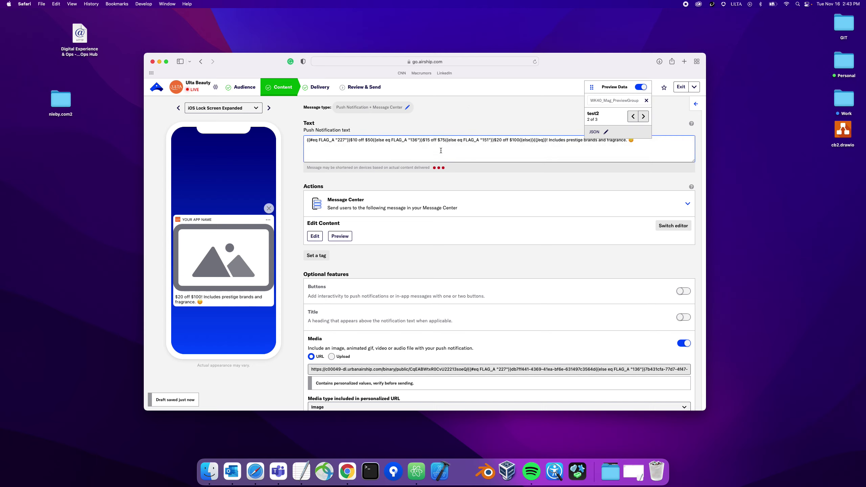
{"action": "left_click", "coordinate": [448, 143]}
{"action": "key", "text": "super+a"}
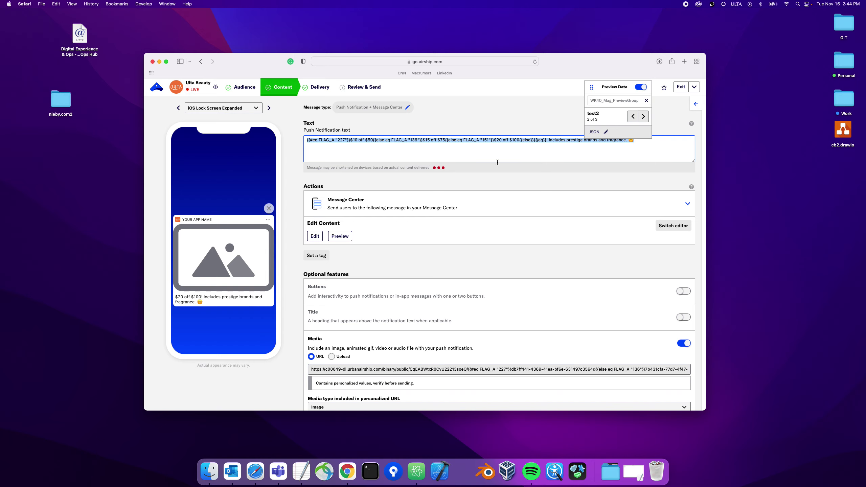
{"action": "left_click", "coordinate": [499, 105]}
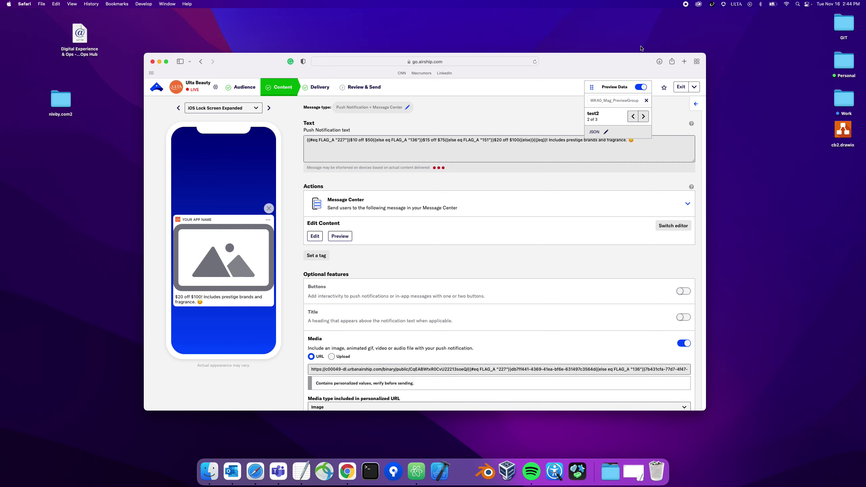